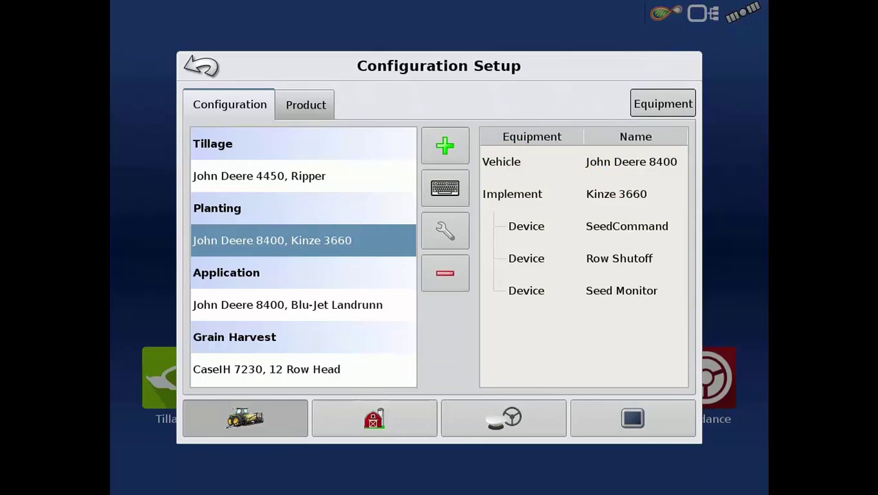
Start a new seed variety product with Corn as the crop and seeds as the planted units
click(305, 104)
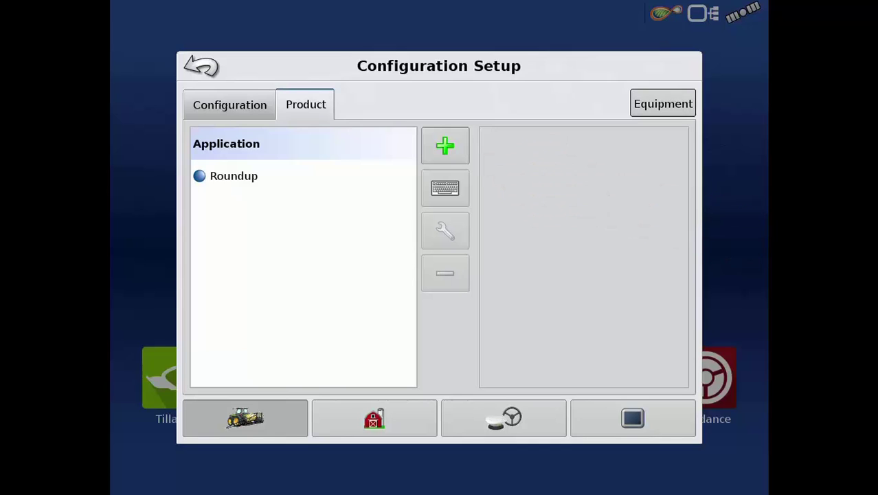
click(445, 145)
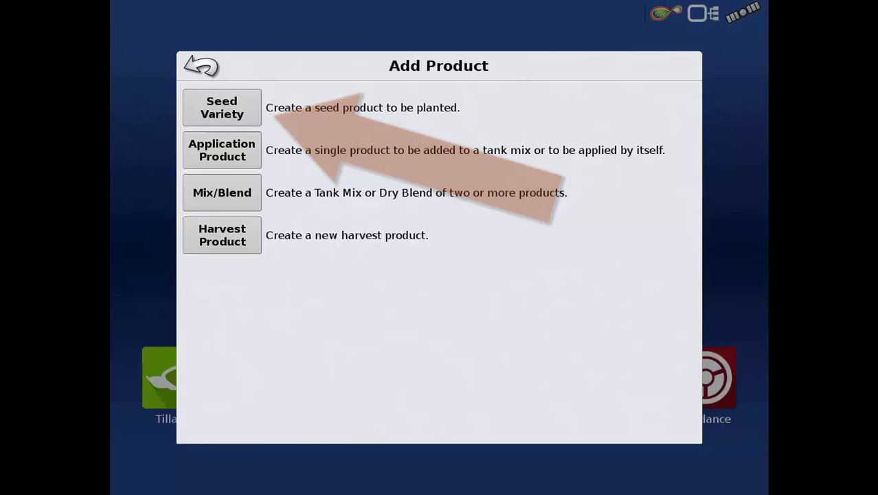
click(222, 107)
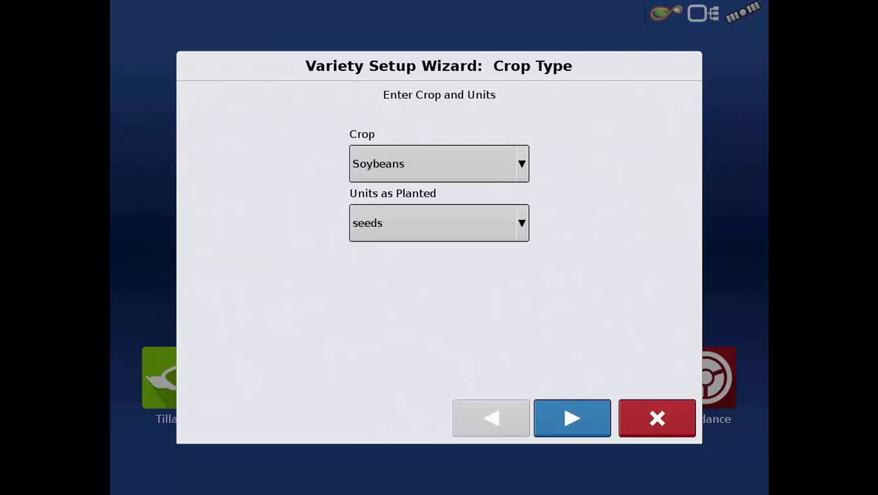
click(439, 163)
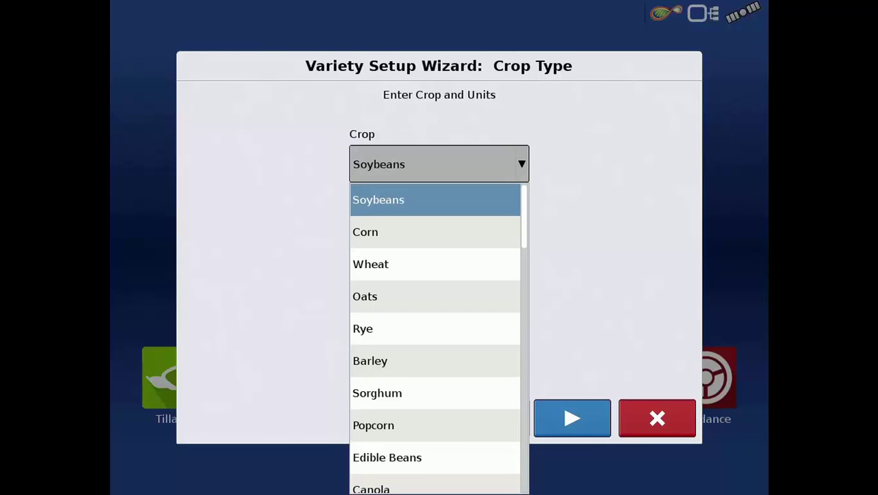
click(365, 232)
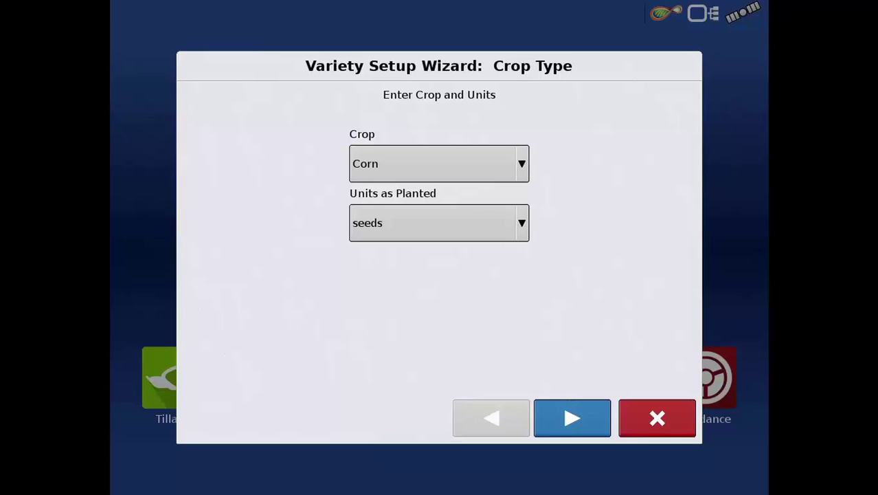
click(572, 418)
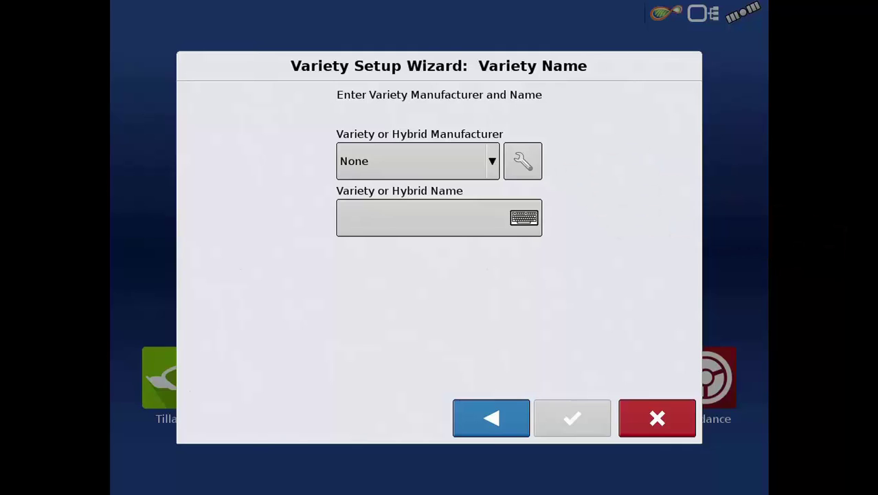
Add an entry named "Manufacturer" to the variety manufacturer list and use it for the new variety
click(523, 161)
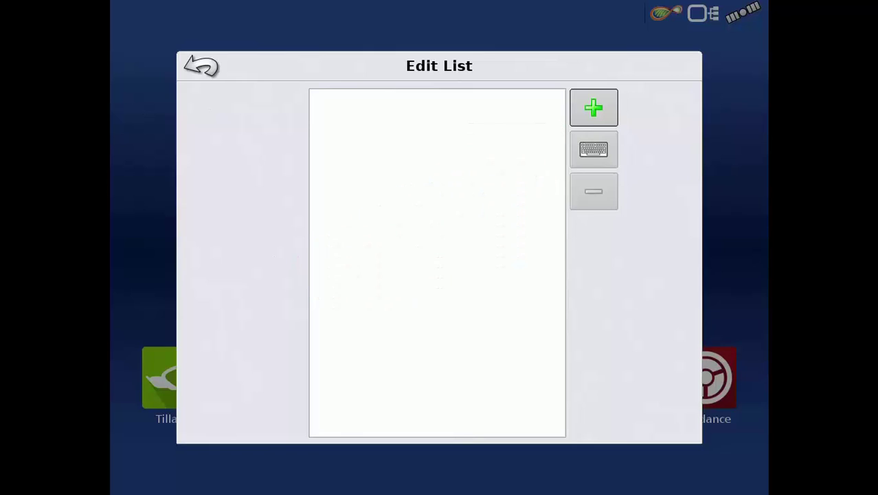
click(594, 108)
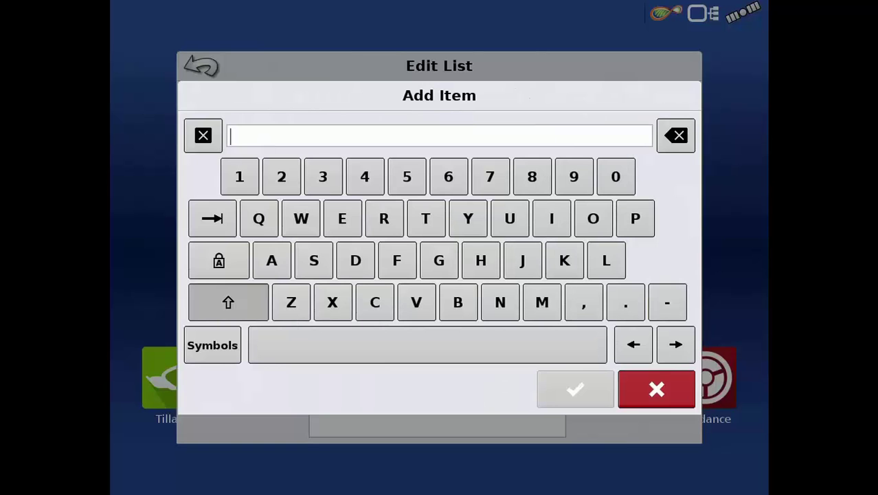
click(542, 302)
click(271, 261)
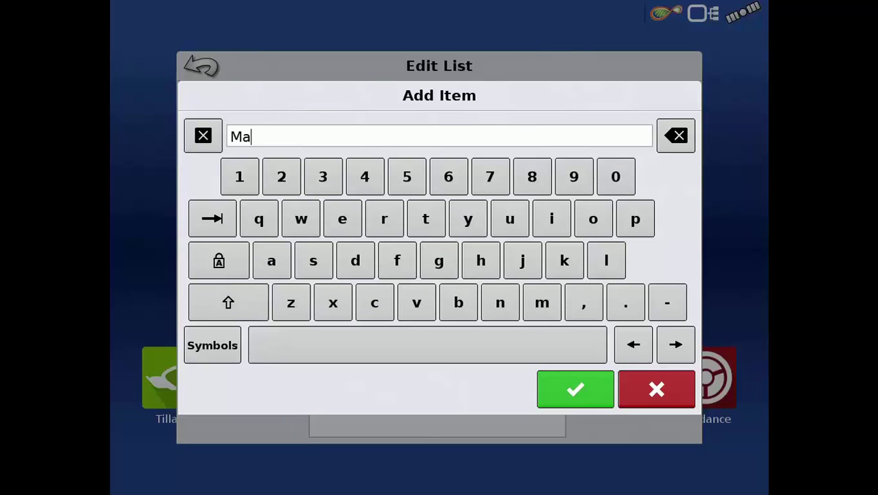
click(500, 302)
click(510, 219)
click(397, 261)
click(271, 260)
click(375, 302)
click(425, 218)
click(510, 219)
click(384, 218)
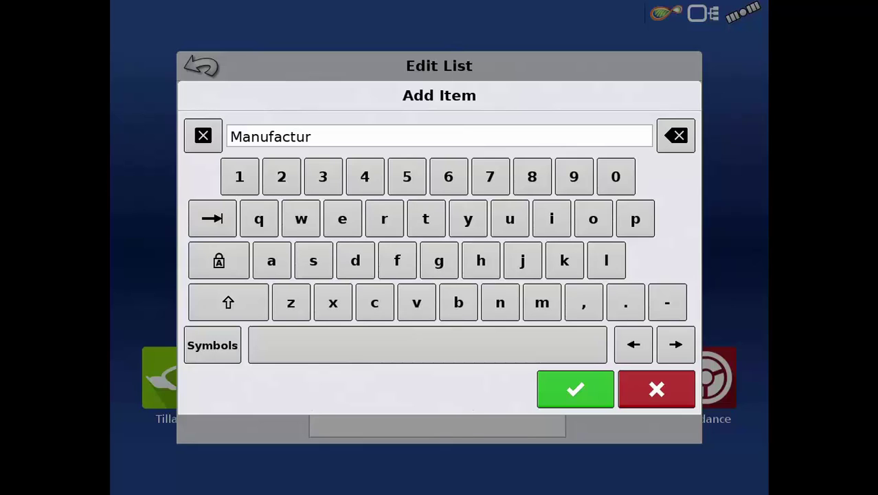
click(342, 219)
click(384, 218)
click(575, 389)
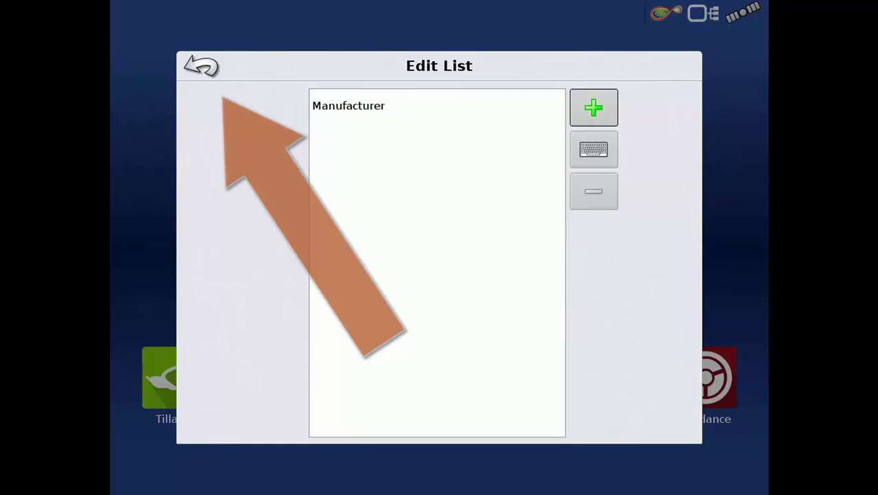
click(201, 66)
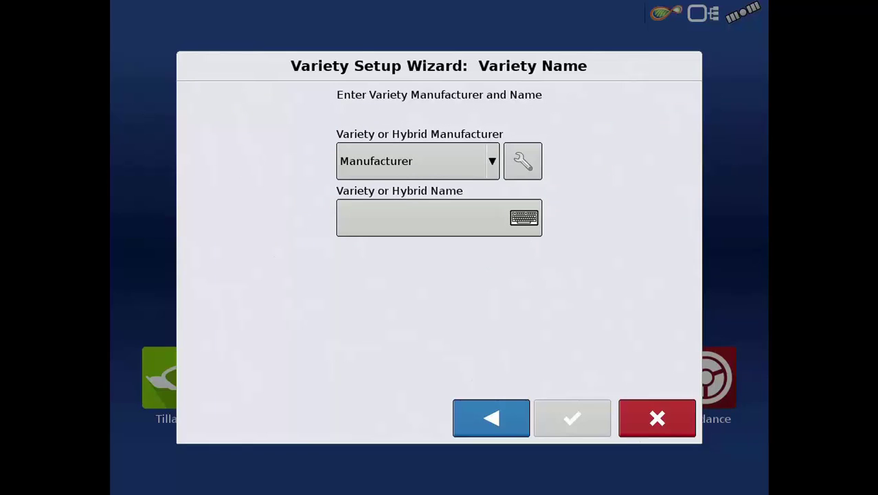
Name the variety 52-47 and finish creating the seed product
click(439, 217)
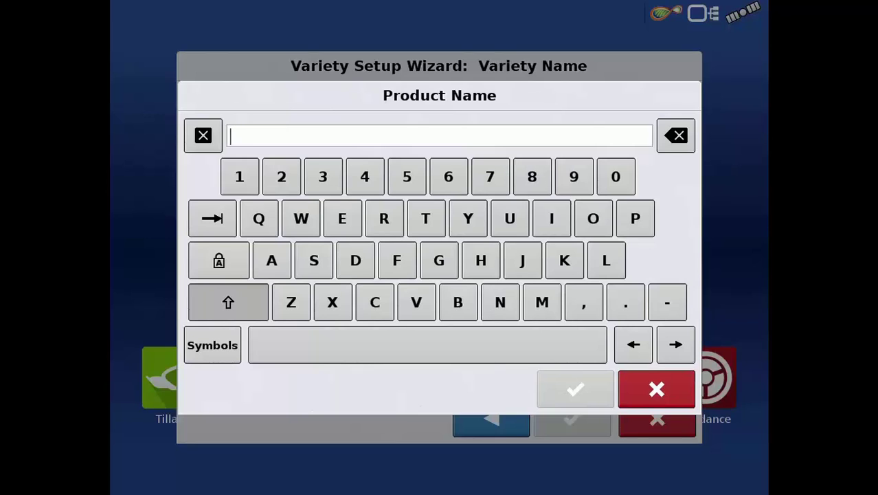
click(407, 177)
click(281, 177)
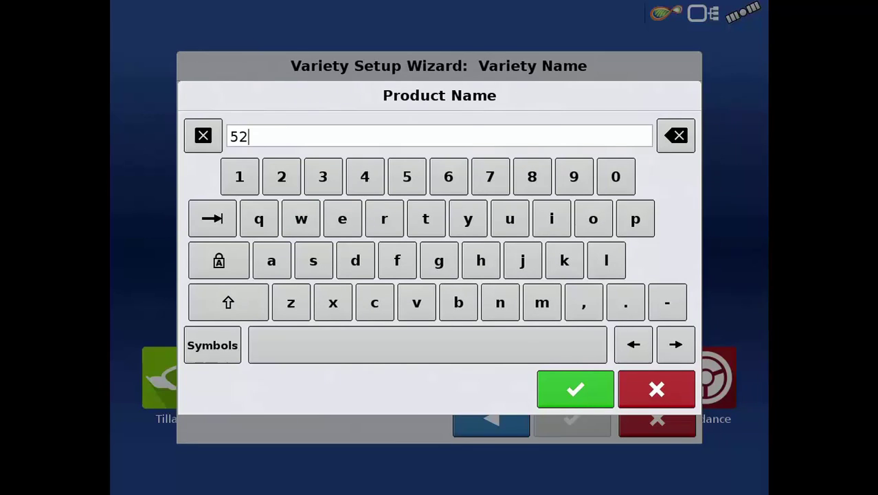
click(667, 302)
click(365, 177)
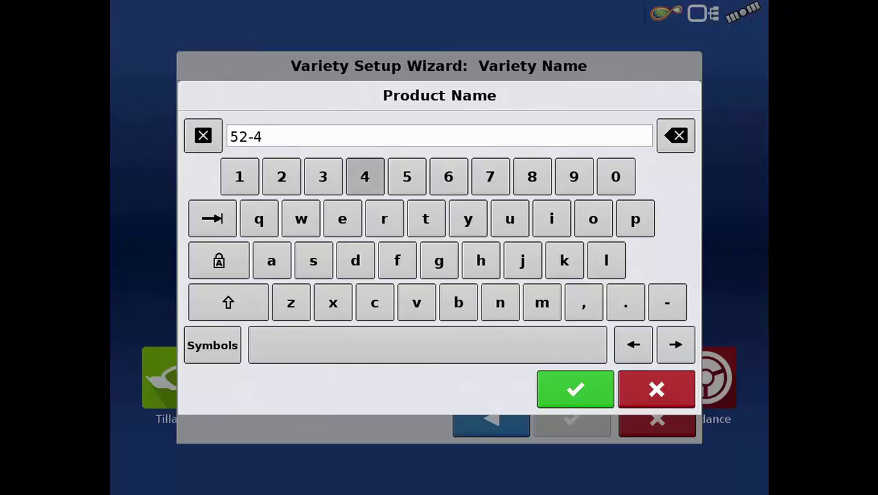
click(490, 176)
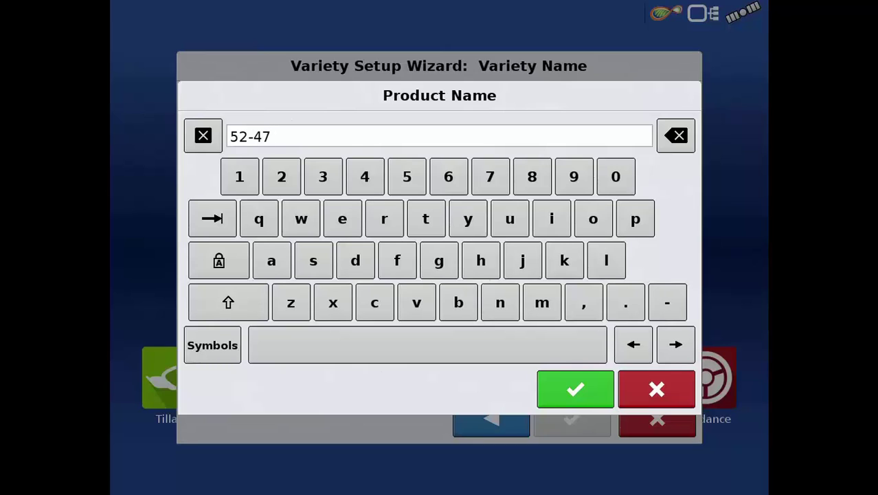
click(575, 389)
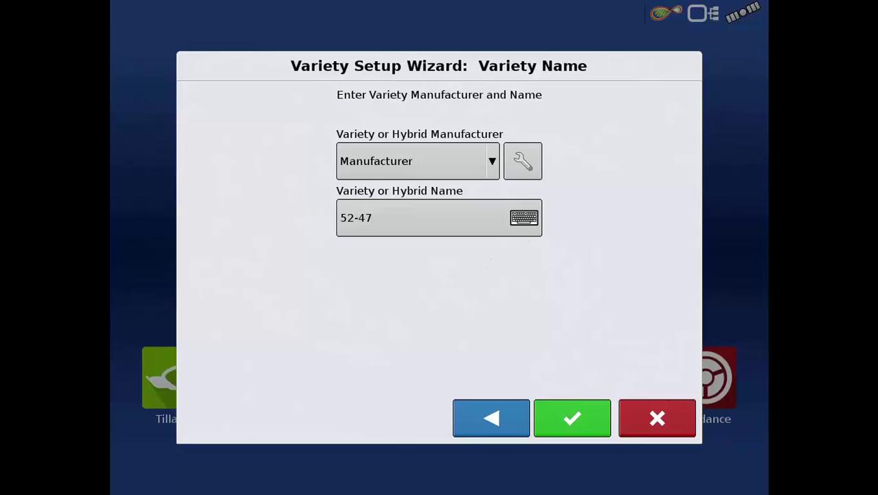
click(572, 418)
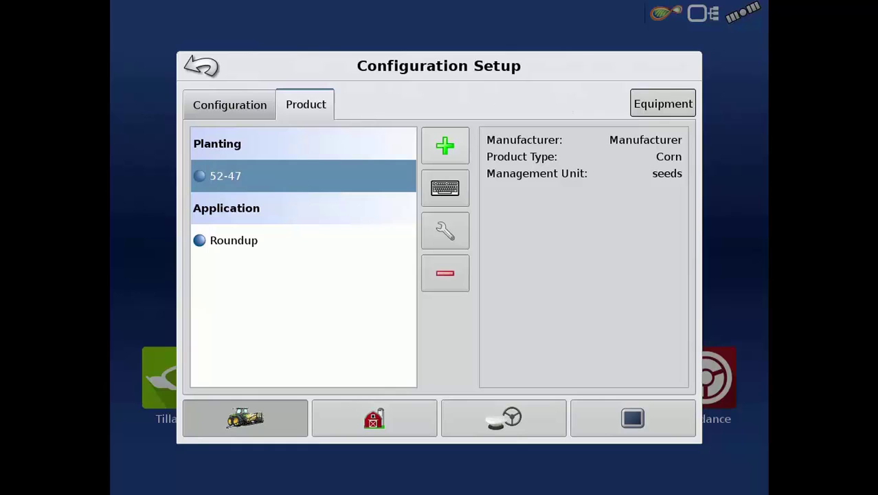
Create an application product of type Fertilizer using Anhydrous Ammonia, keeping the preset product name NH3
click(444, 145)
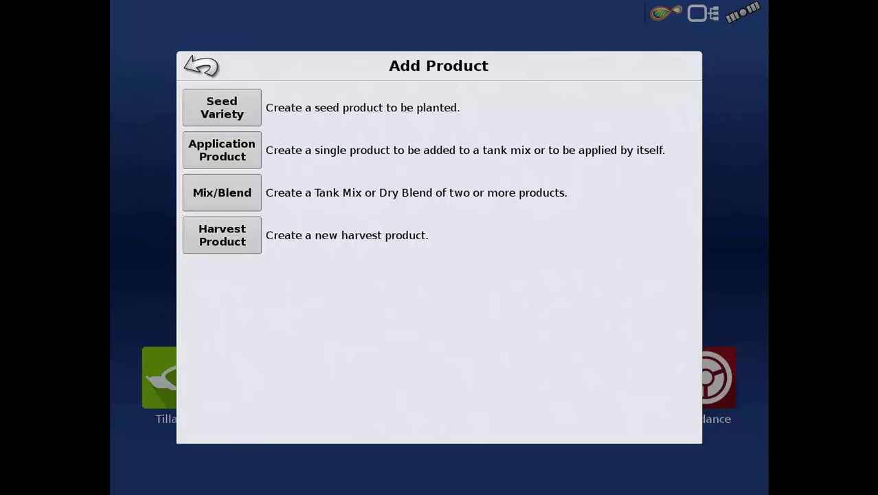
click(222, 150)
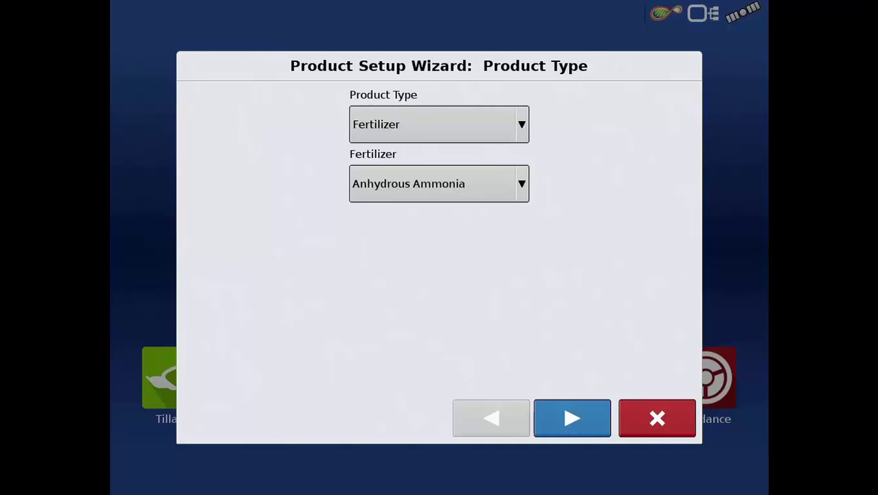
click(571, 418)
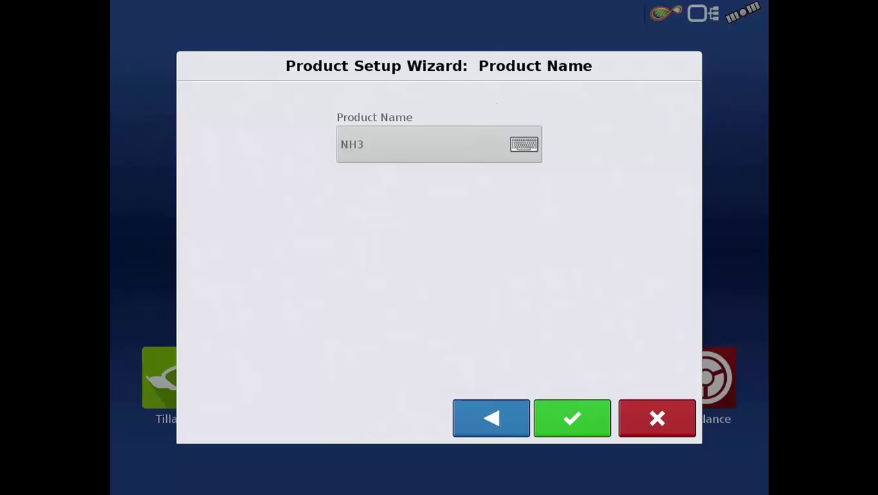
click(571, 417)
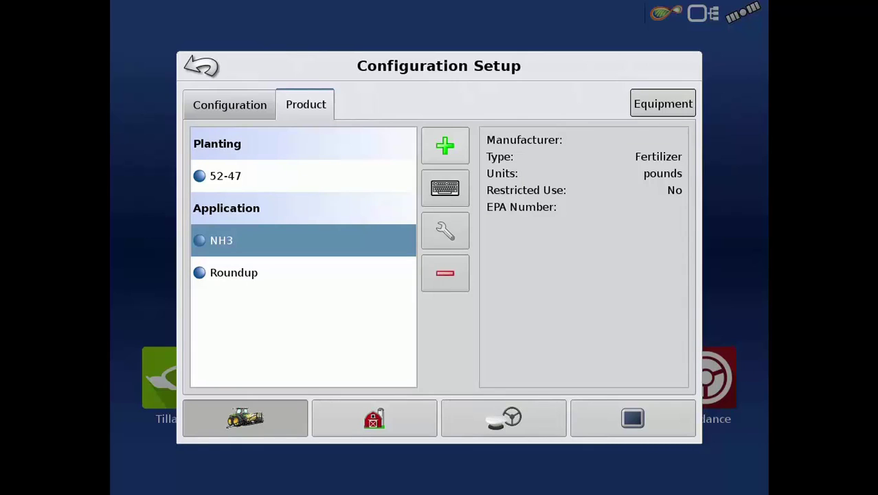
Start a new product mix of type Tank Mix, defined by total amounts
click(445, 145)
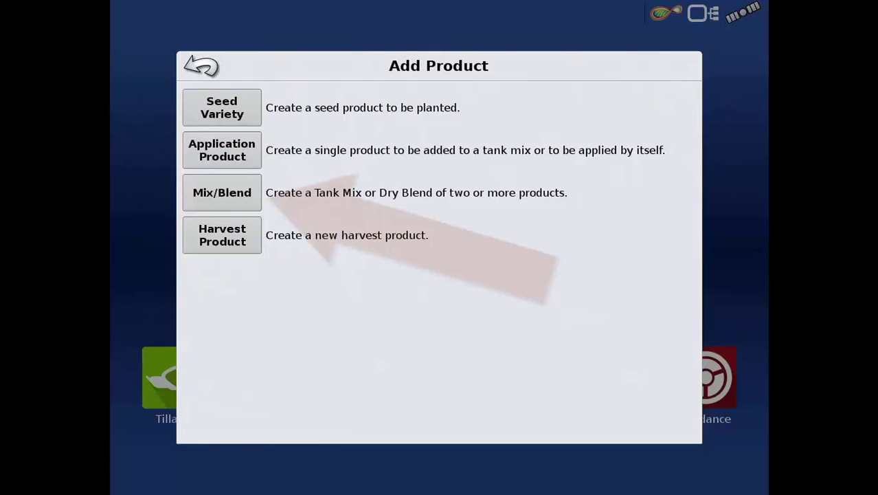
click(222, 193)
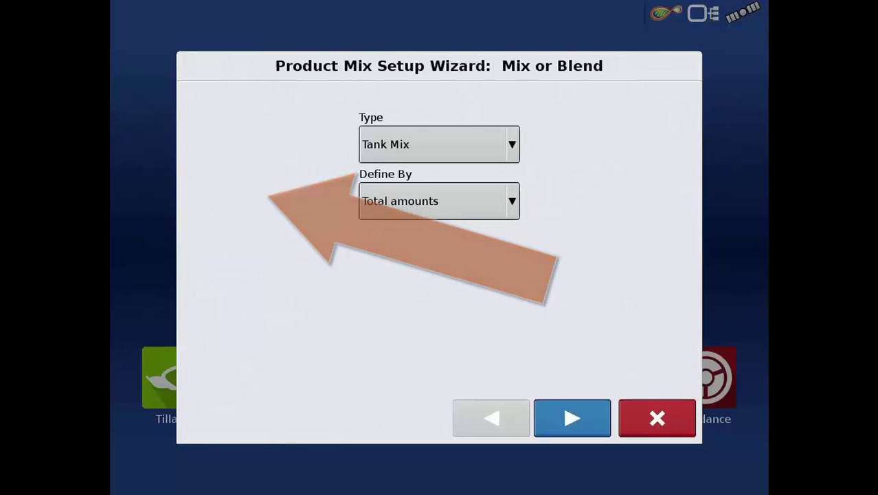
click(439, 144)
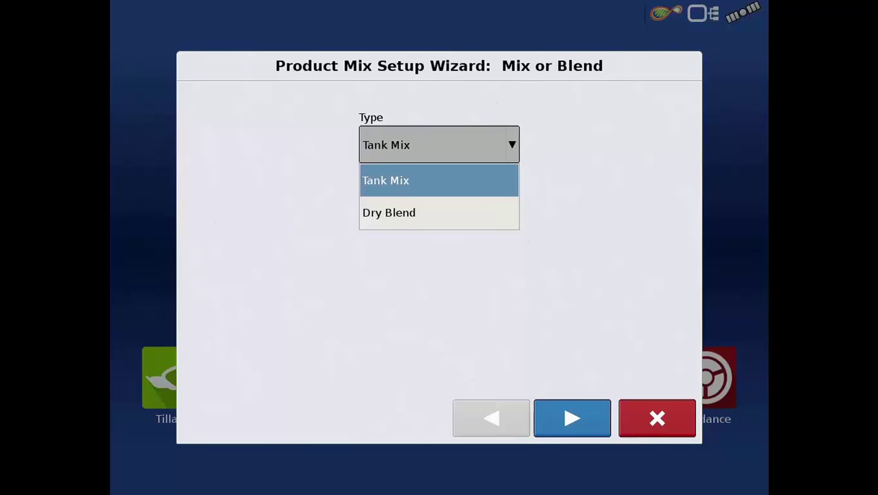
click(439, 180)
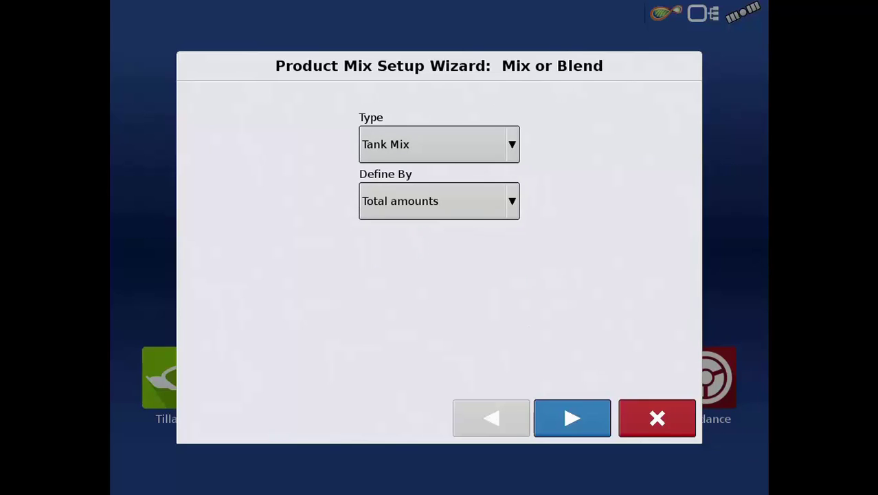
click(439, 201)
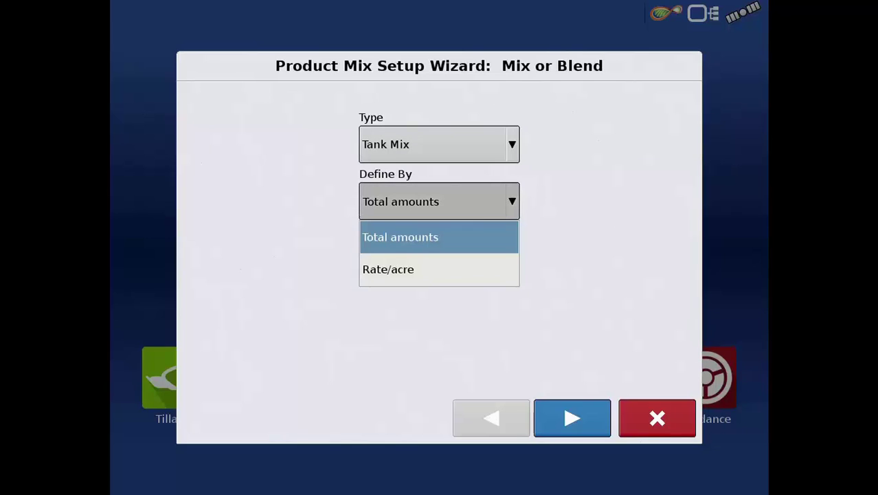
click(439, 236)
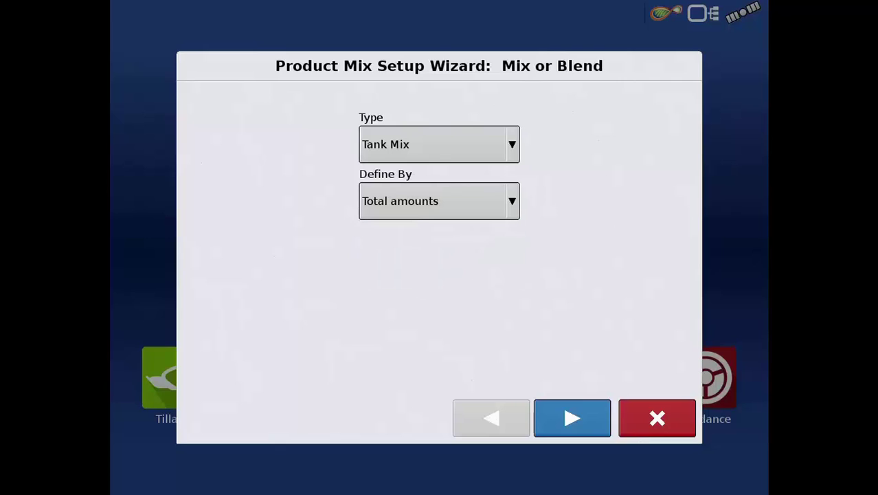
click(571, 418)
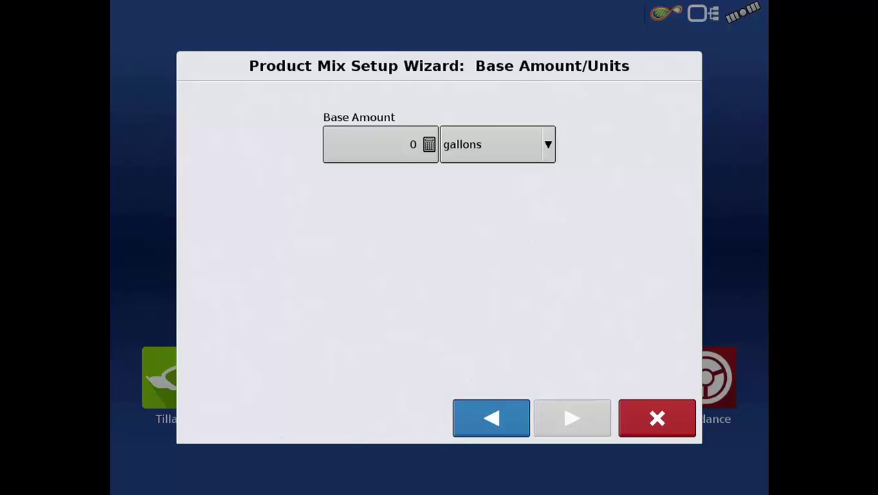
Set the tank mix's base amount to 10 gallons and continue to the mix contents
click(380, 144)
click(384, 267)
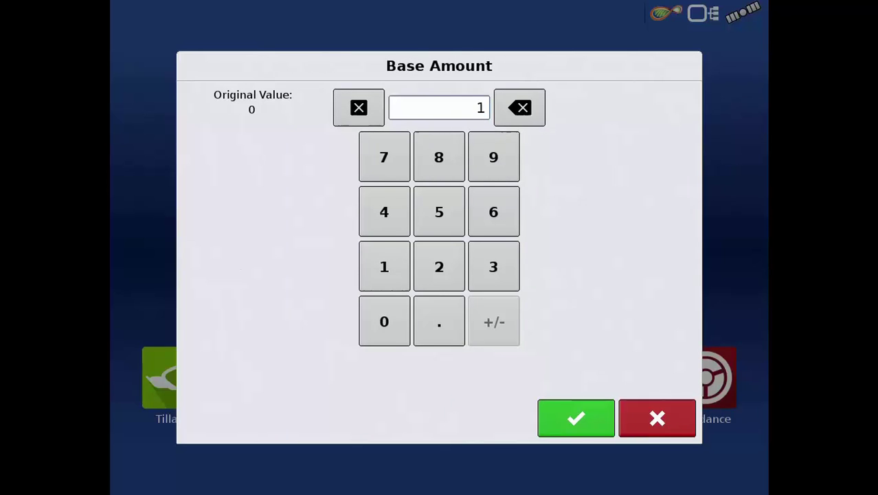
click(384, 321)
click(576, 418)
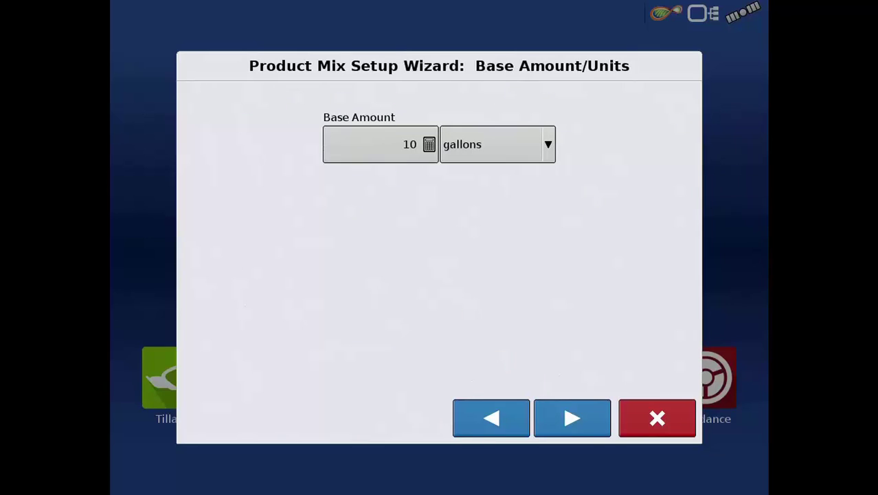
click(572, 418)
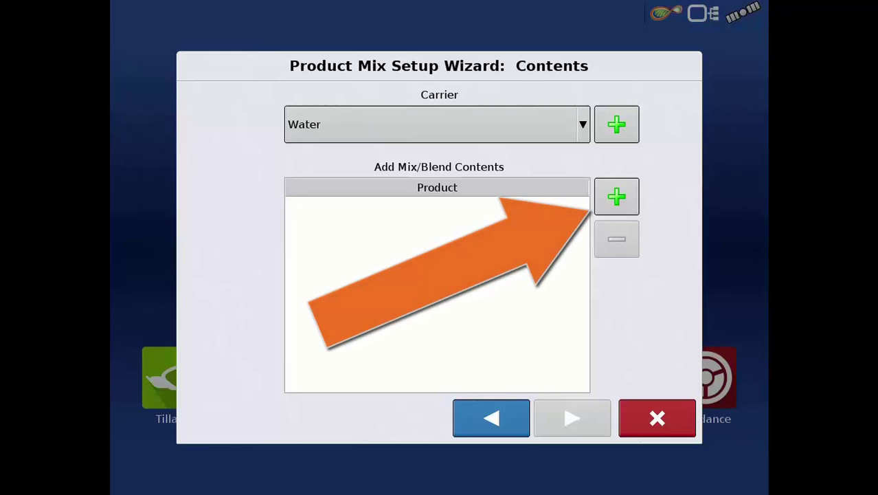
Add Roundup to the tank mix contents, keeping Water as the carrier, and continue to the mix name
click(617, 196)
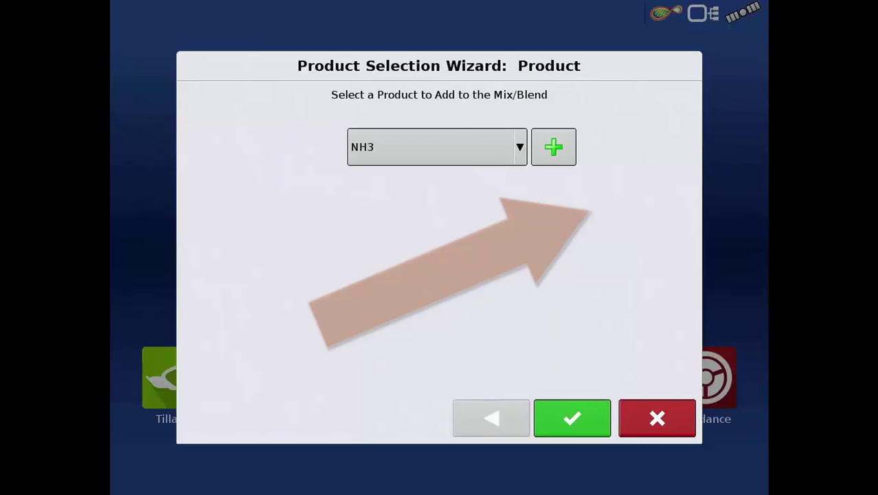
click(437, 147)
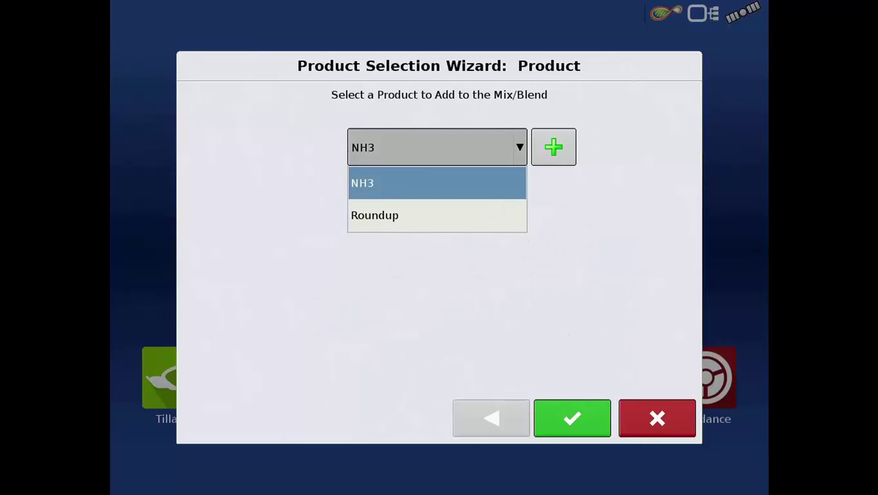
click(374, 215)
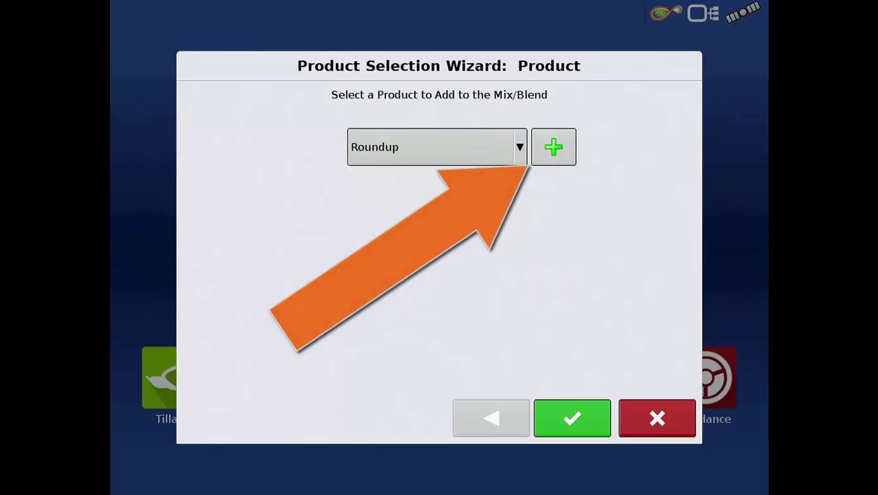
click(572, 417)
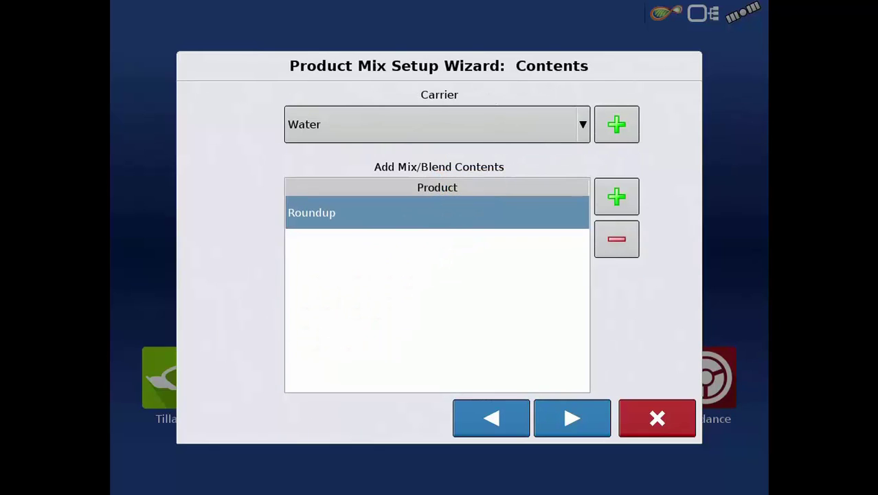
click(572, 418)
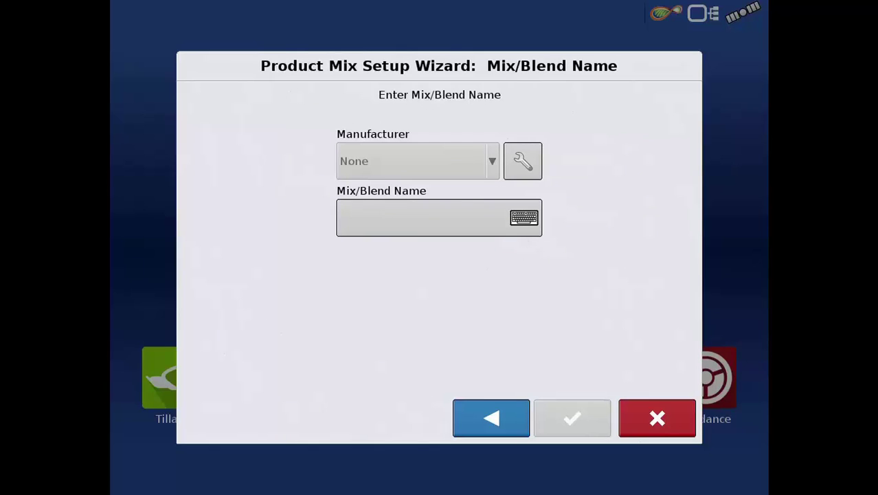
Name the mix Roundup water and finish creating the tank mix
click(423, 217)
text(R)
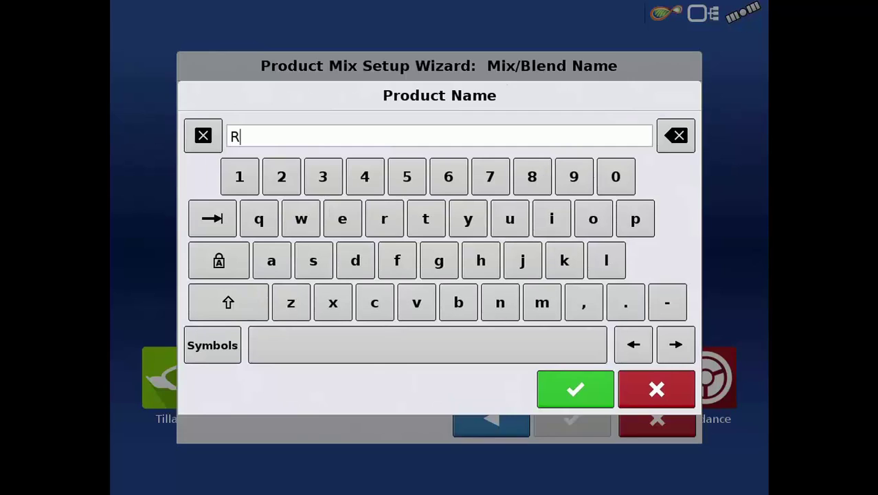
text(oundup wa)
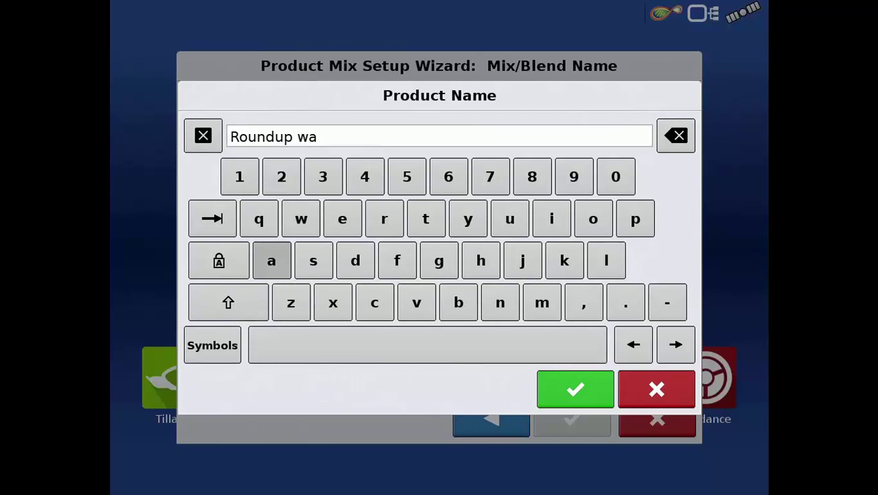
text(ter)
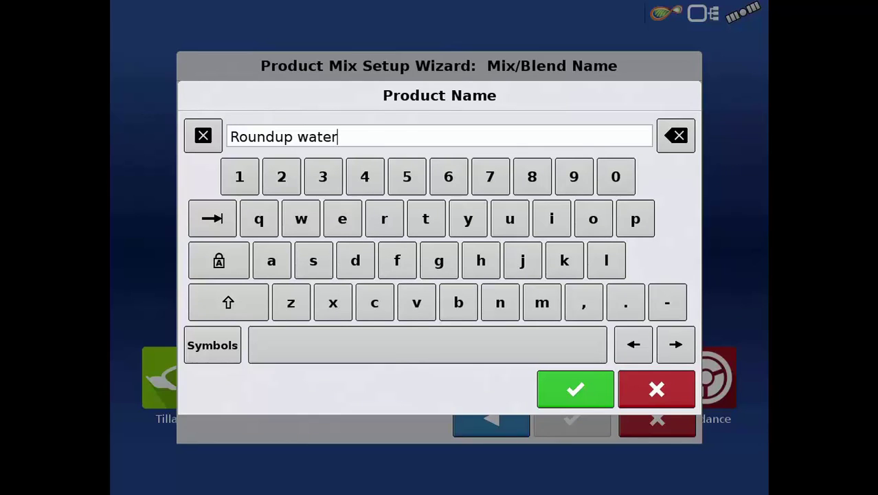
click(575, 389)
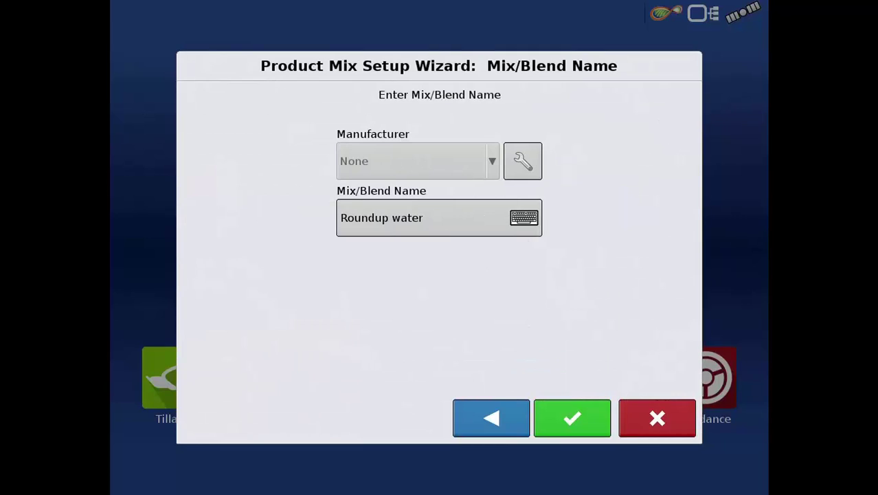
click(572, 417)
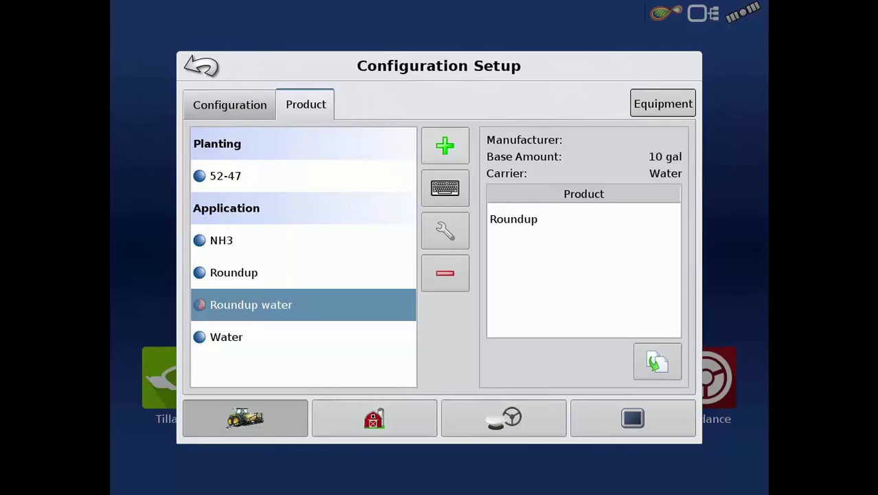
Create a harvest product with crop type Corn, keeping the suggested name and adding no further planted varieties
click(444, 145)
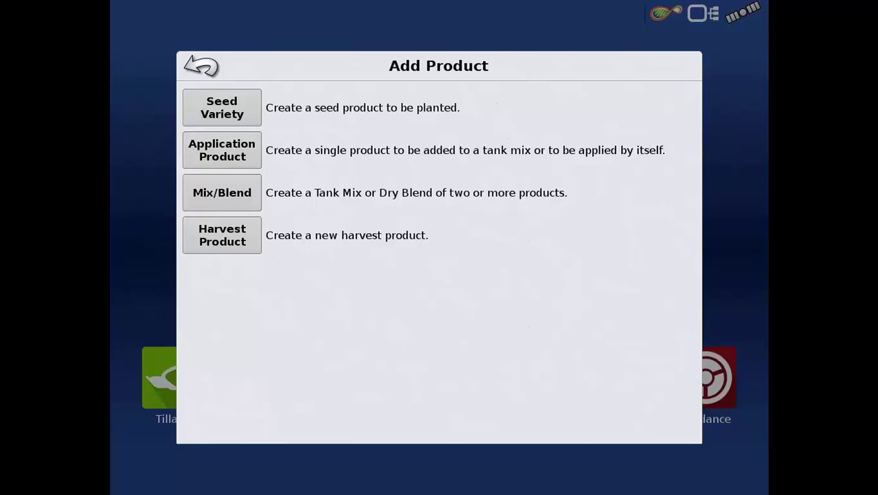
click(222, 235)
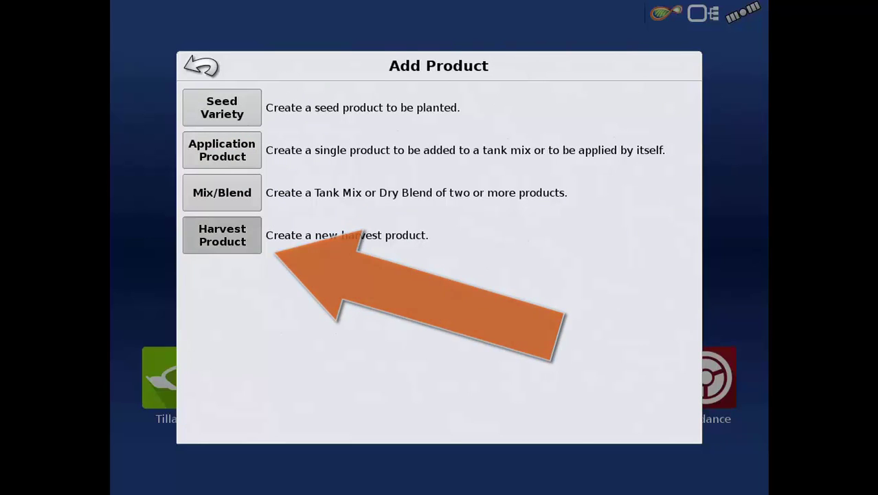
click(439, 146)
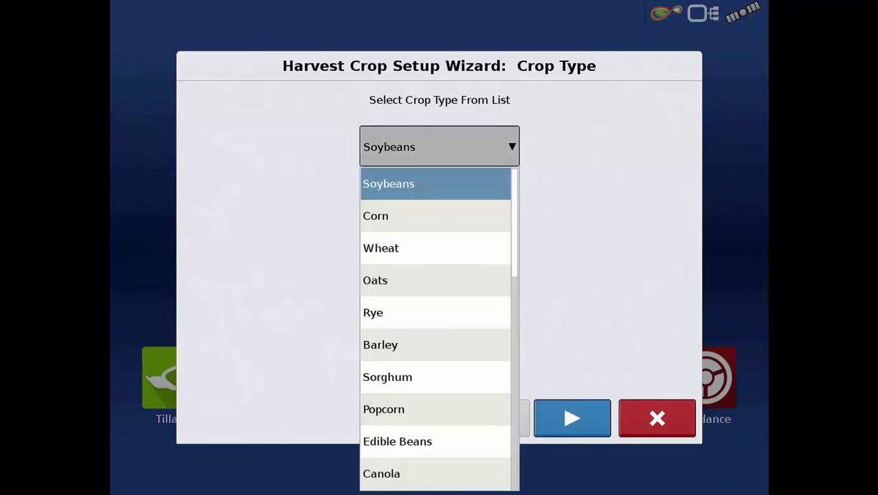
click(412, 216)
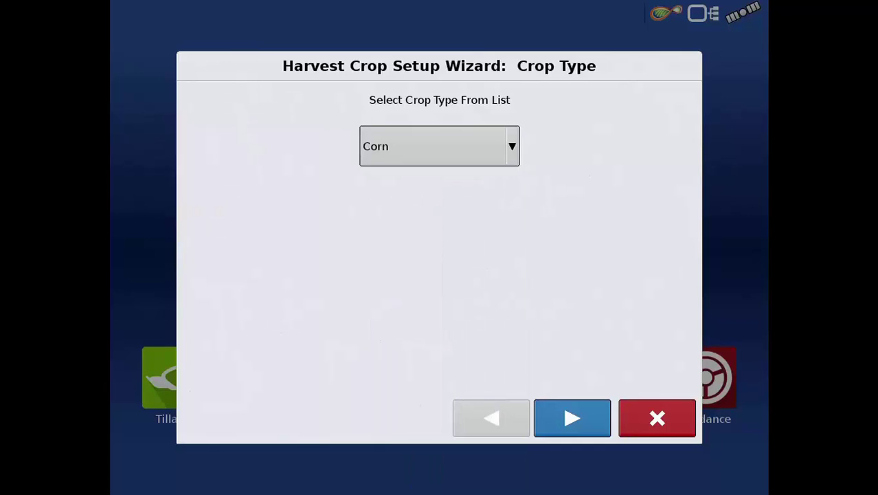
click(572, 418)
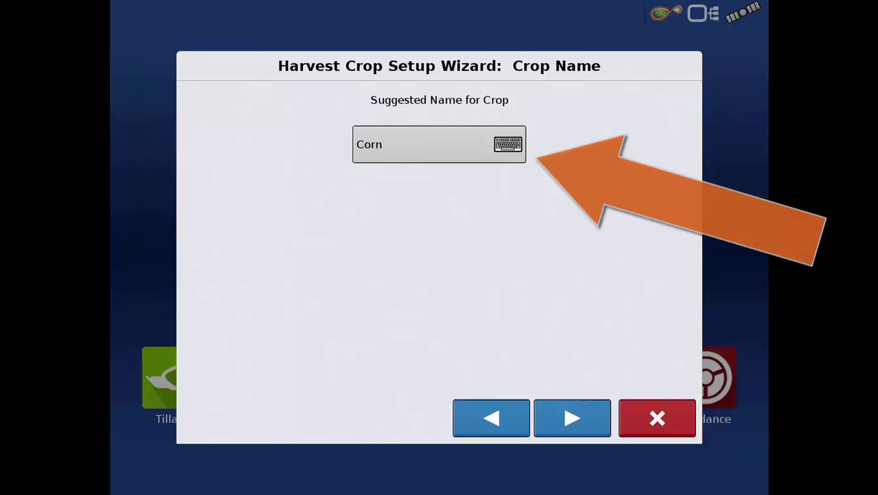
click(572, 418)
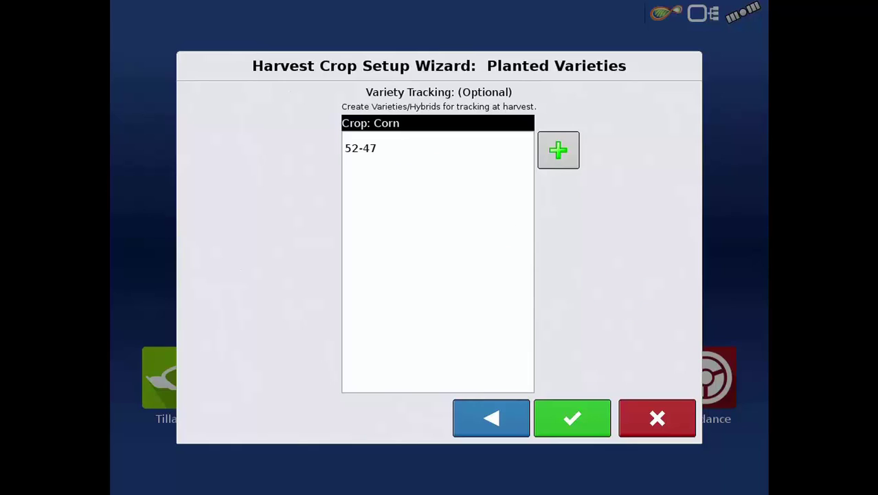
click(571, 418)
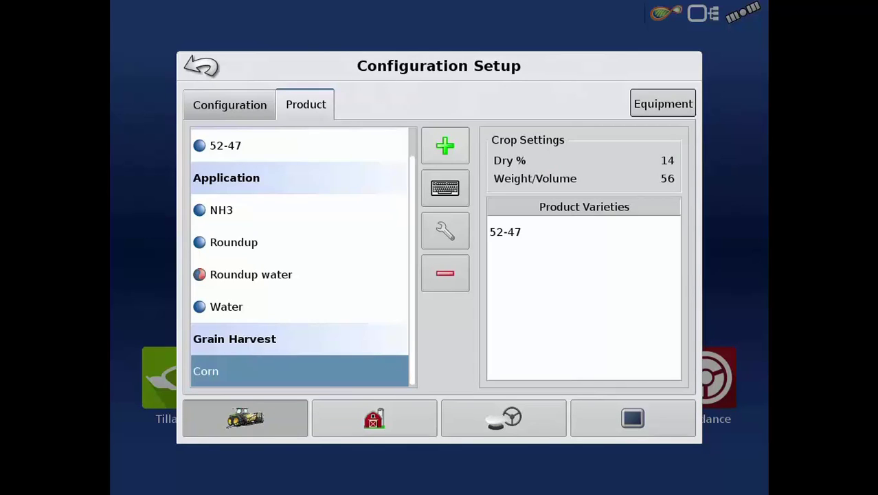
Examine the rate legend in the 52-47 seed product's settings, close them and dismiss the product's removal without deleting it
click(226, 145)
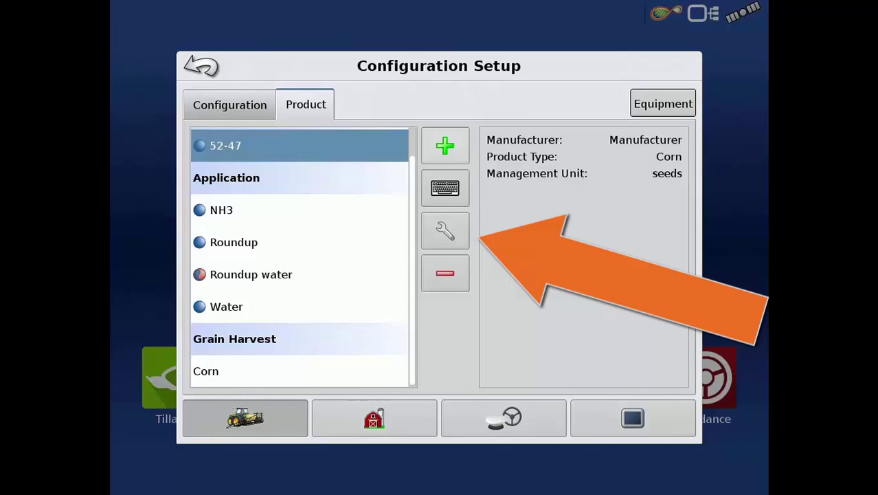
click(445, 231)
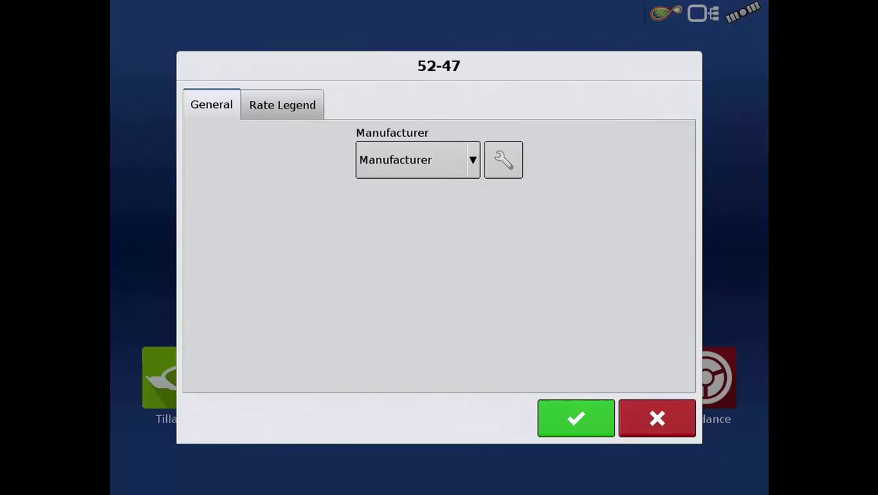
click(282, 104)
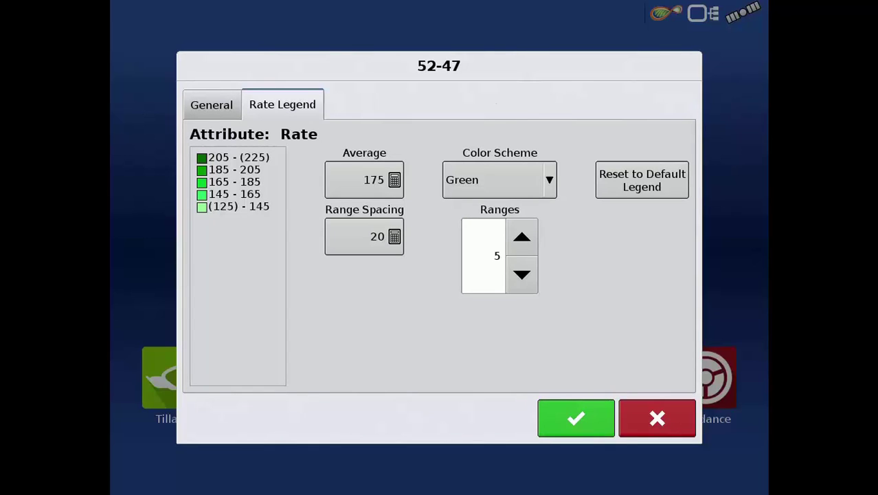
click(576, 418)
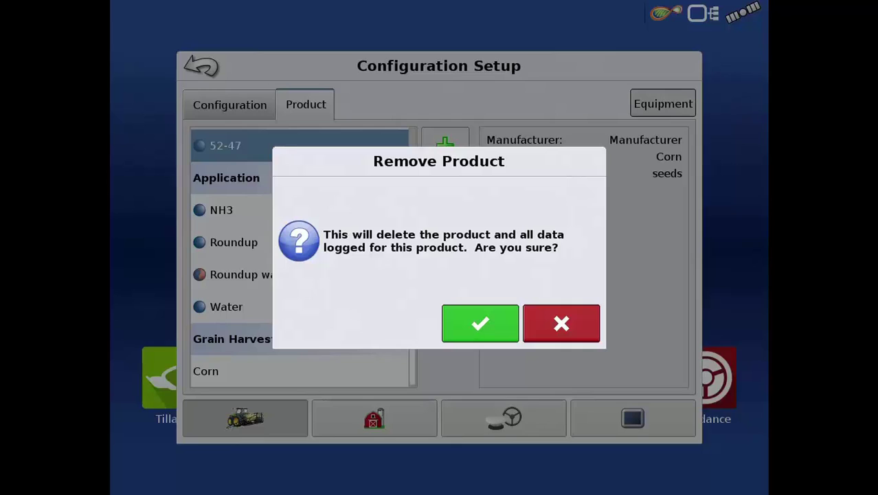
key(Escape)
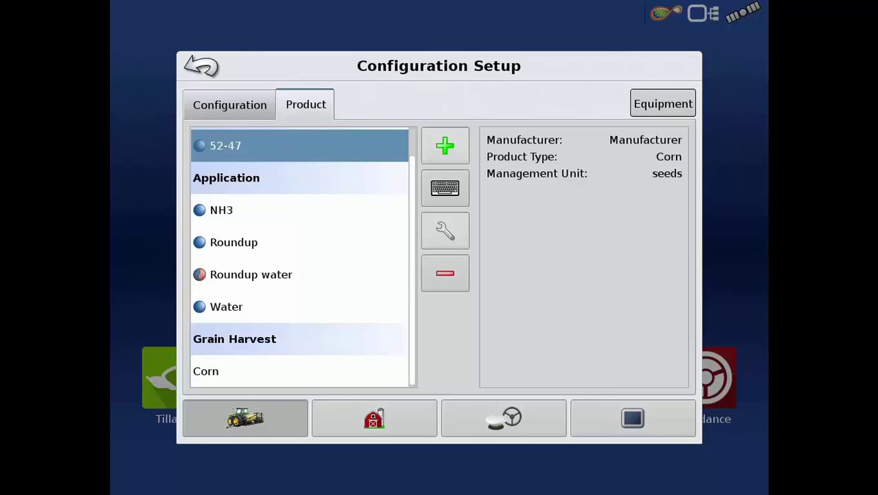